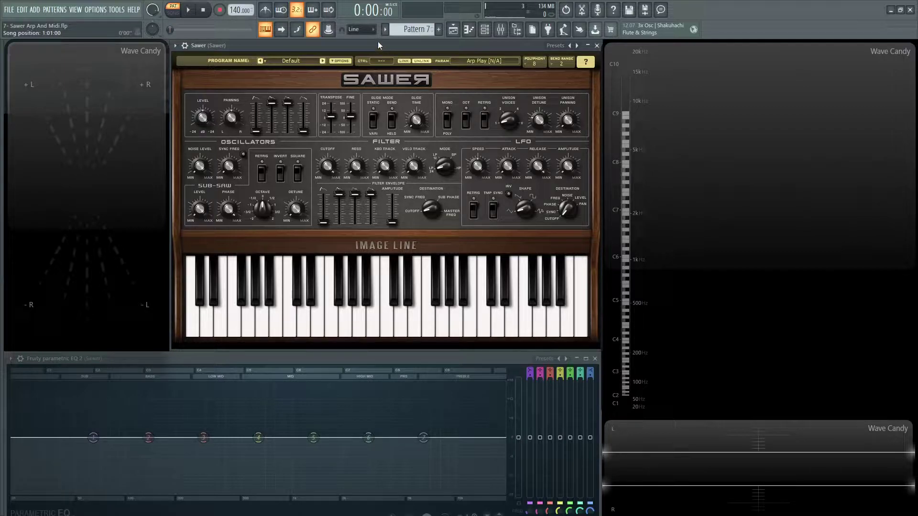
Pull Sawer's master sustain down to 0 % and play notes to hear the envelope.
drag(287, 102, 272, 118)
key(n)
key(h)
key(g)
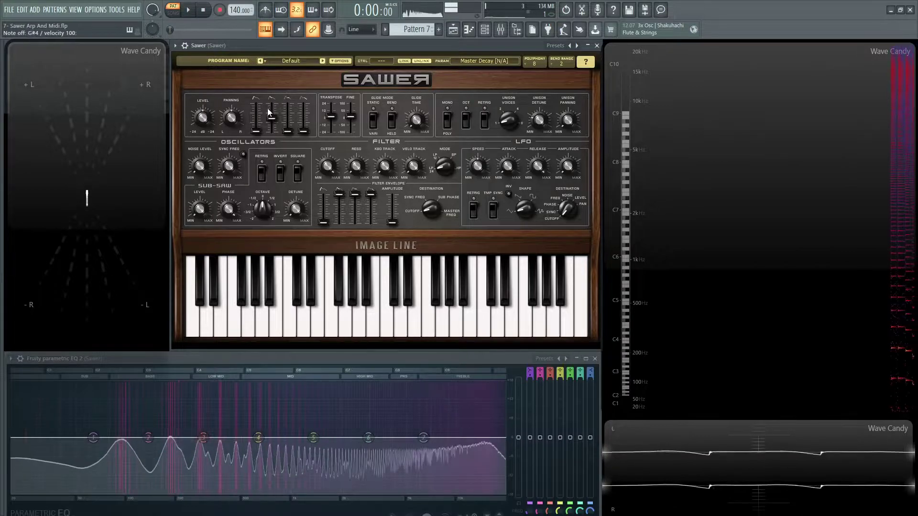
key(c)
key(g)
Audition more notes and raise the master level to 3.7 dB.
key(h)
key(6)
key(5)
key(e)
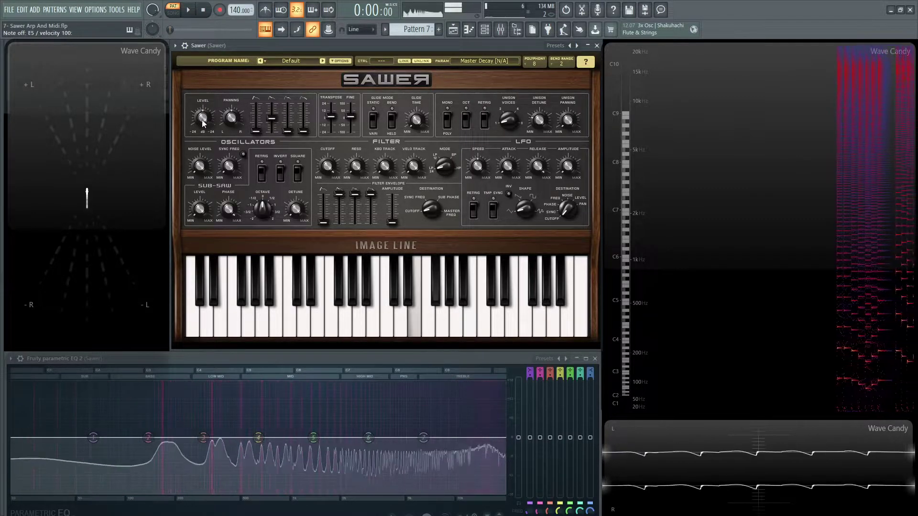
key(5)
drag(203, 118, 203, 111)
key(e)
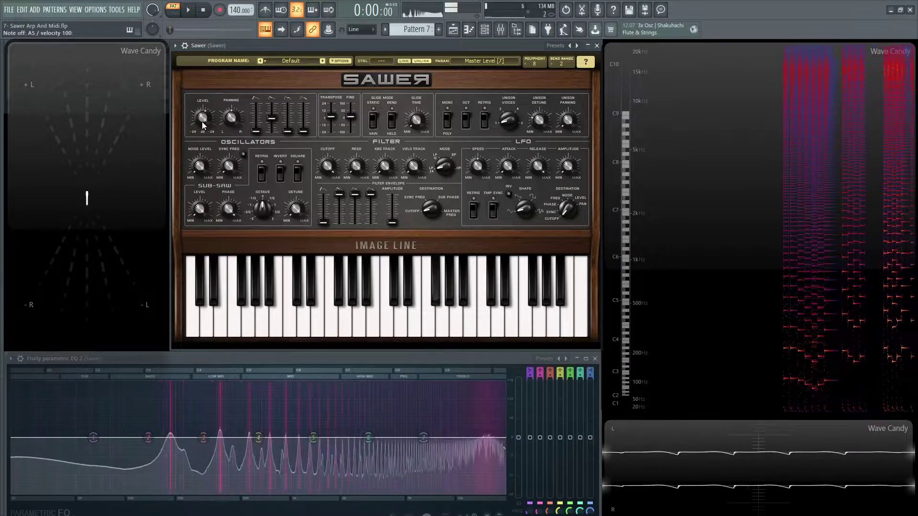
Swap the keyboard for the effects and arpeggiator panel, enable the arpeggiator, and play notes.
key(y)
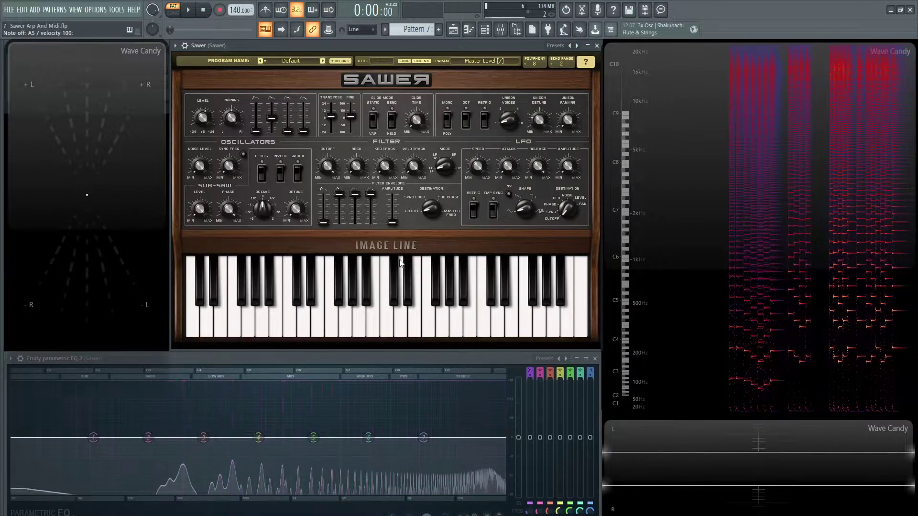
click(394, 245)
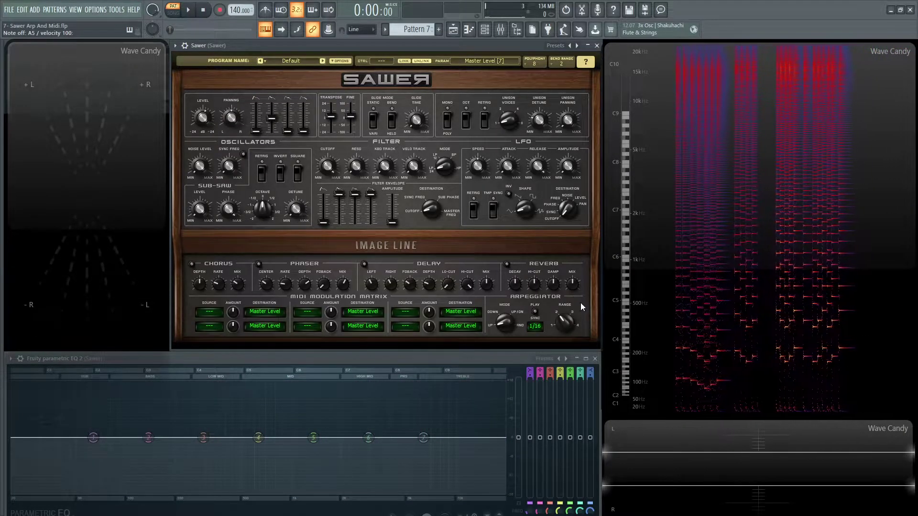
click(535, 312)
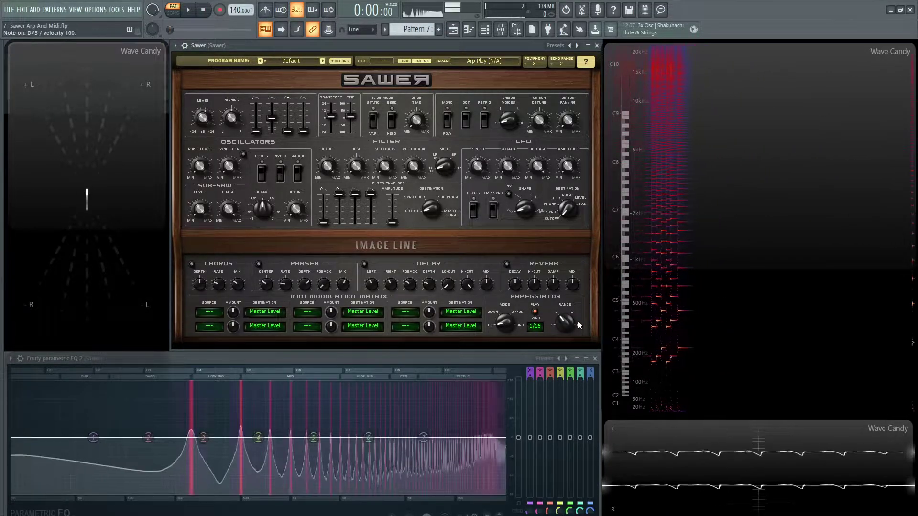
key(d)
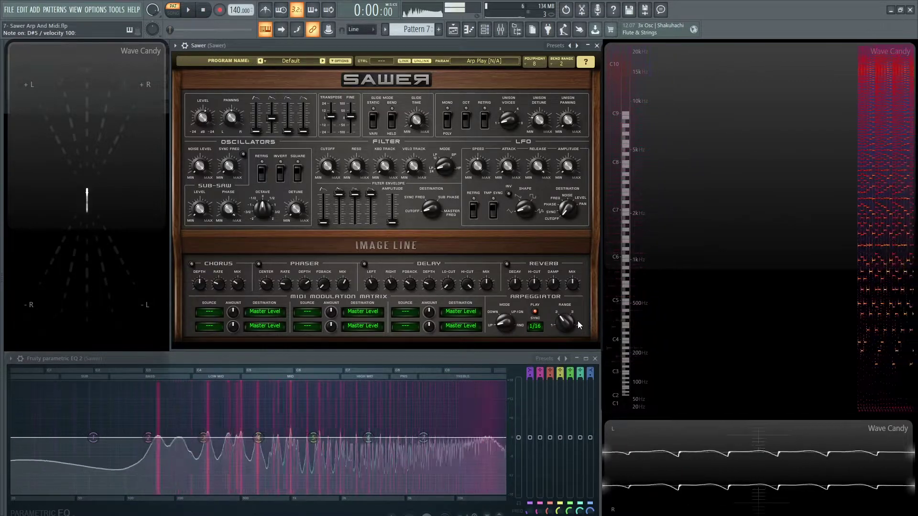
key(c)
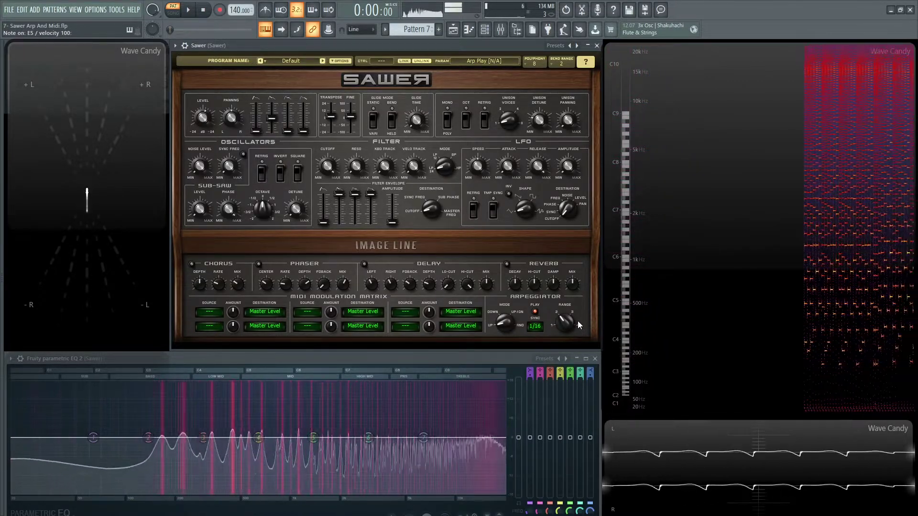
key(m)
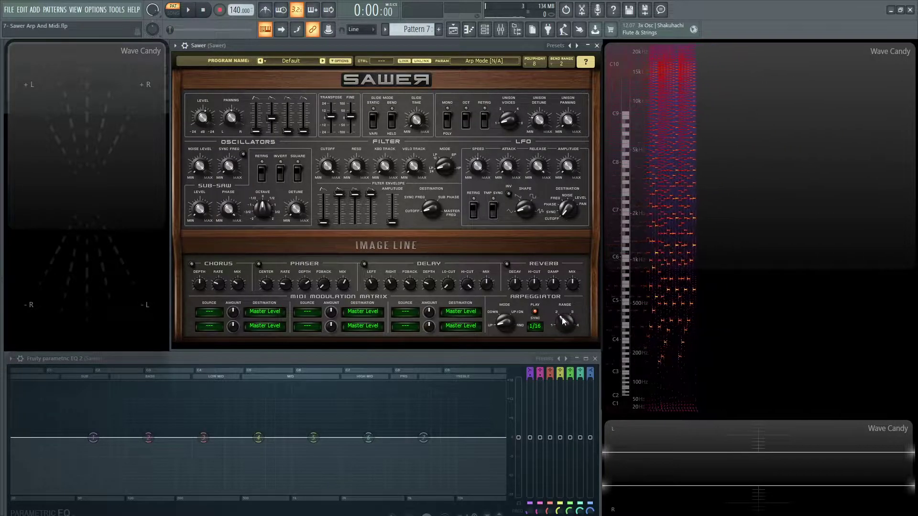
key(d)
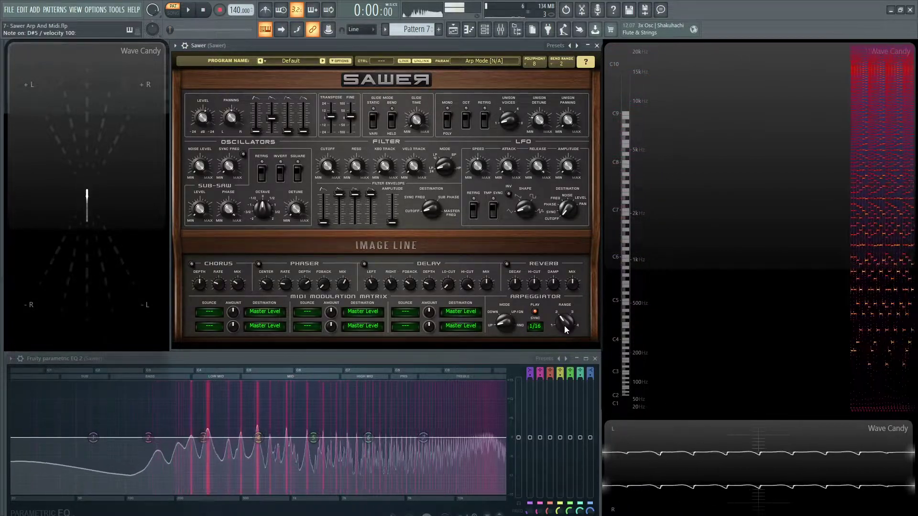
drag(564, 326, 564, 319)
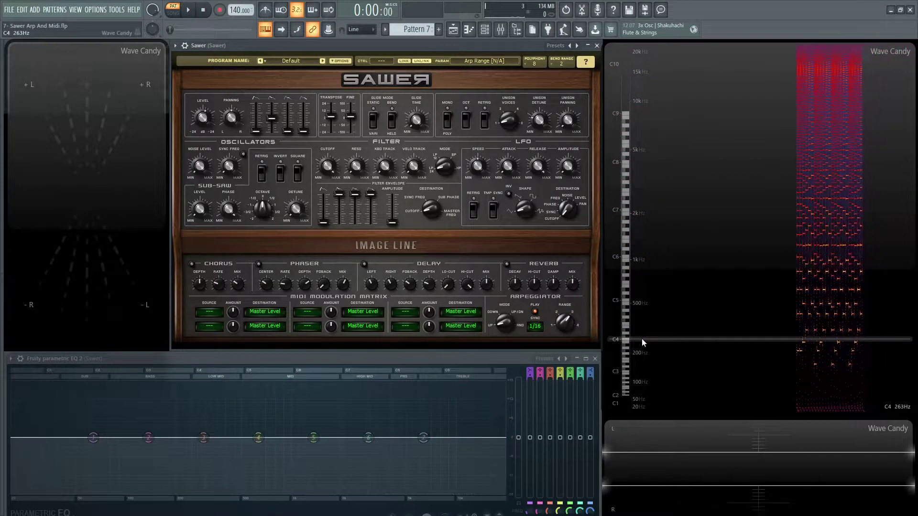
key(d)
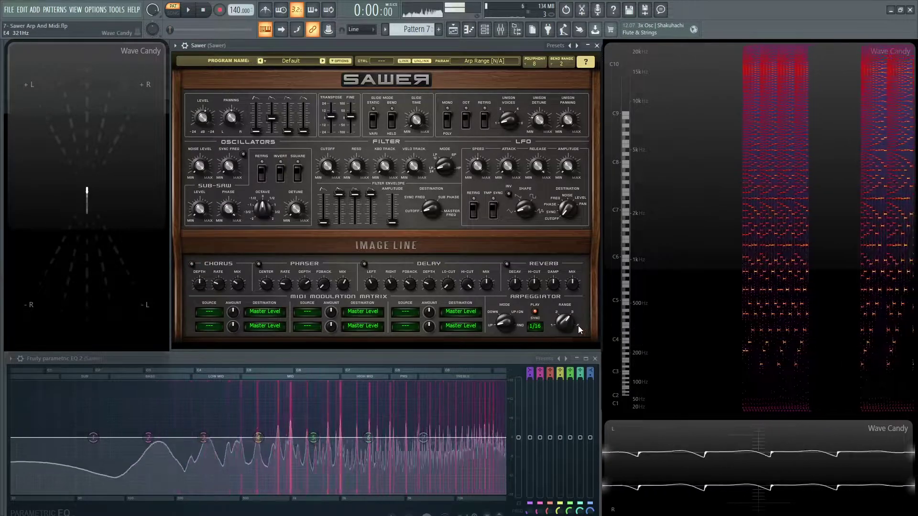
drag(568, 328, 568, 322)
key(m)
key(d)
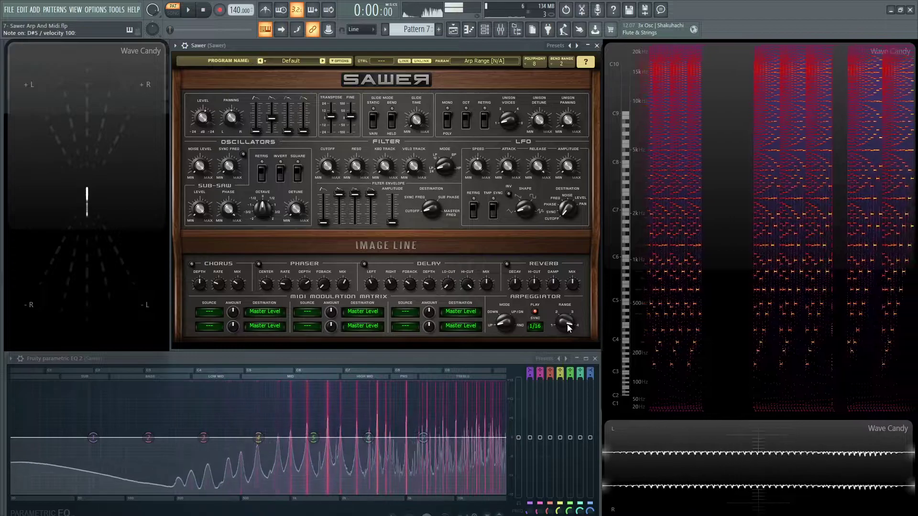
drag(569, 321, 570, 330)
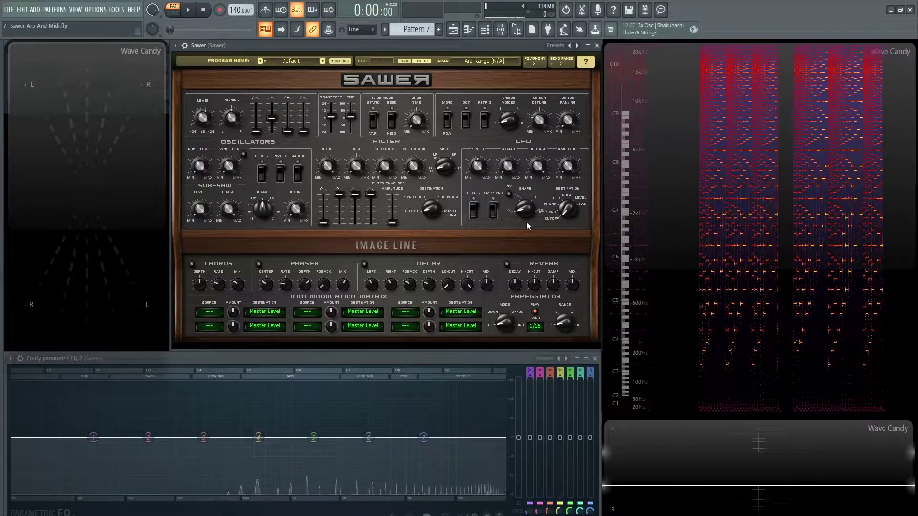
key(d)
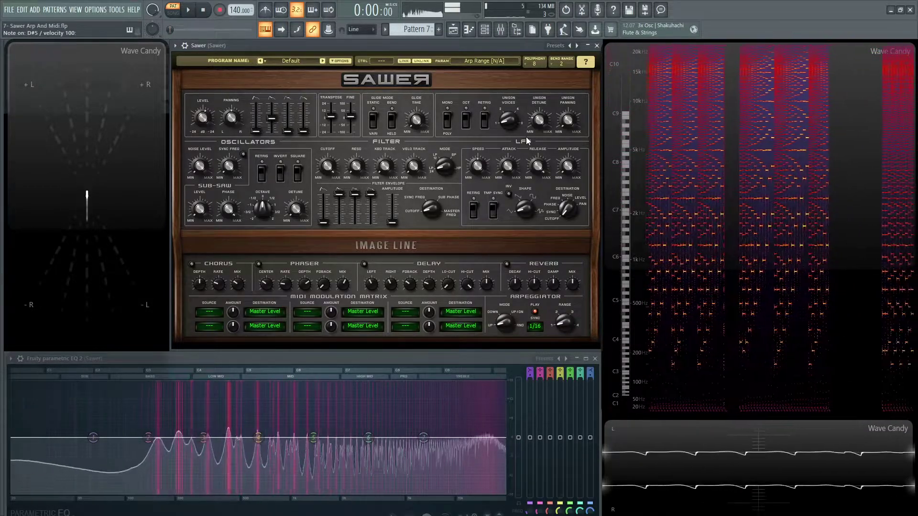
drag(569, 331, 569, 327)
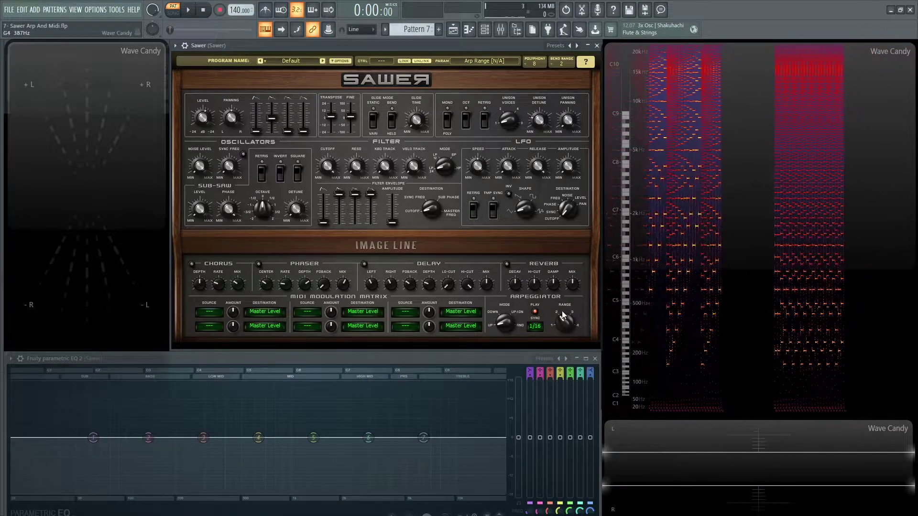
key(h)
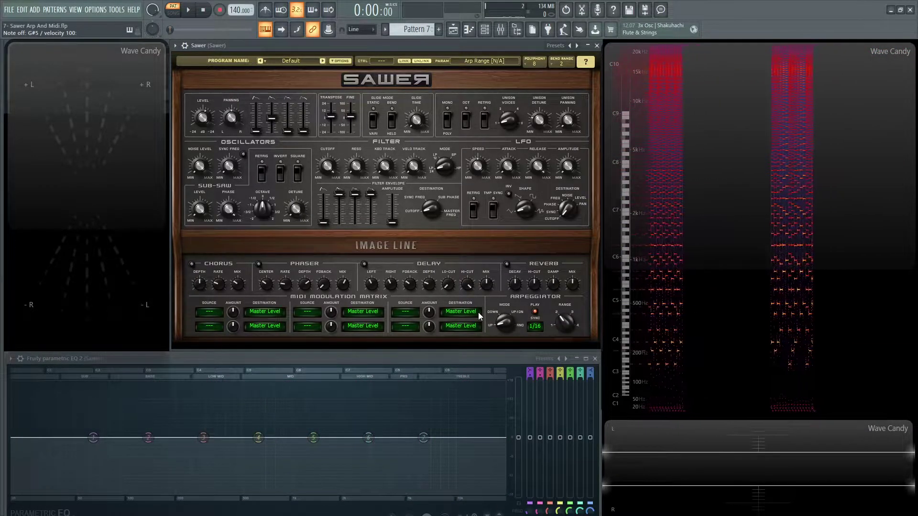
Cycle the arpeggiator Mode through Down, Up&Down and RND, playing a note after each.
drag(504, 323, 504, 316)
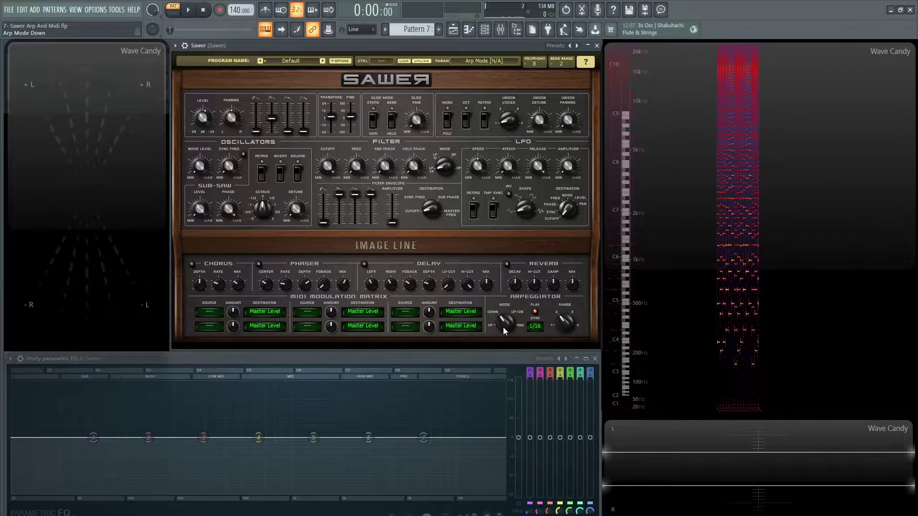
key(m)
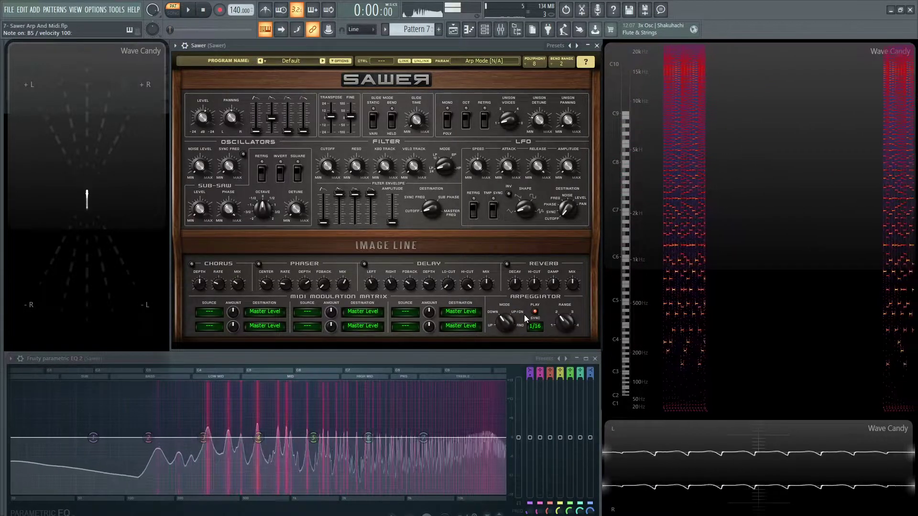
drag(505, 321, 509, 325)
key(m)
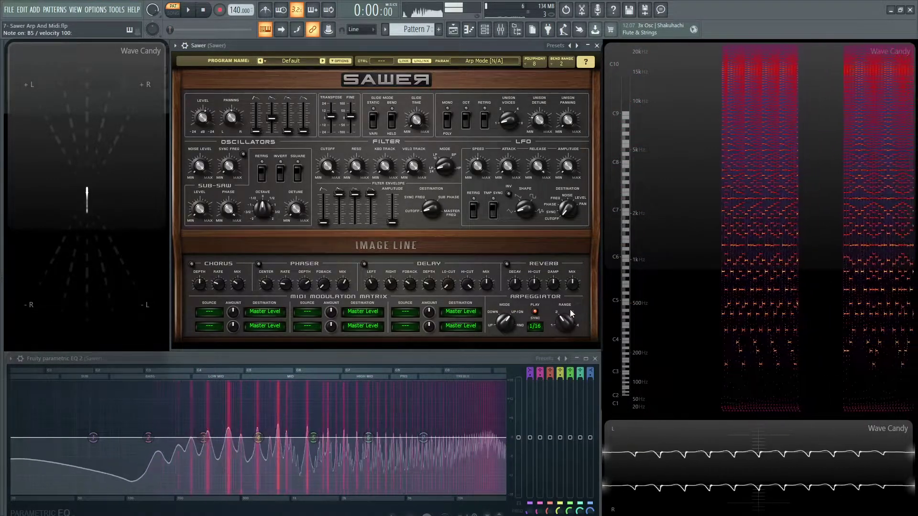
drag(509, 325, 509, 318)
key(d)
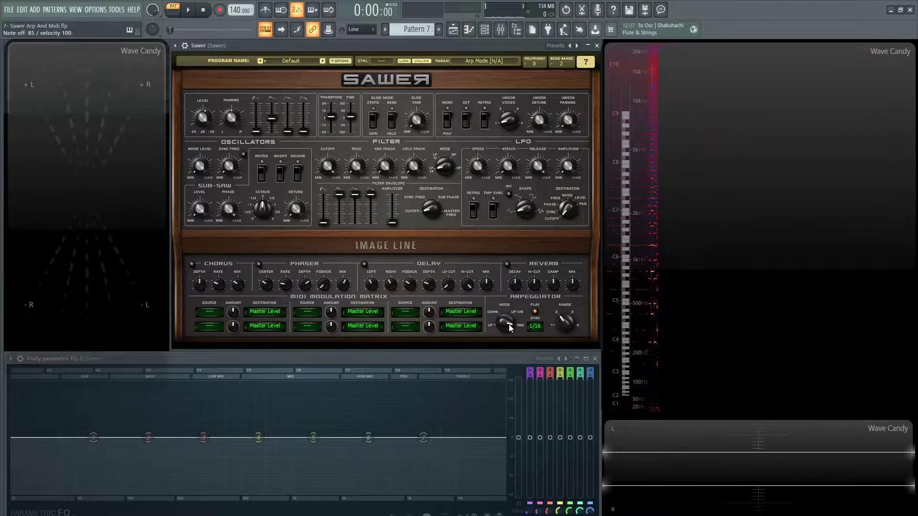
Try the arpeggiator sync rates 1/32 and then 2/16.
click(534, 327)
click(532, 329)
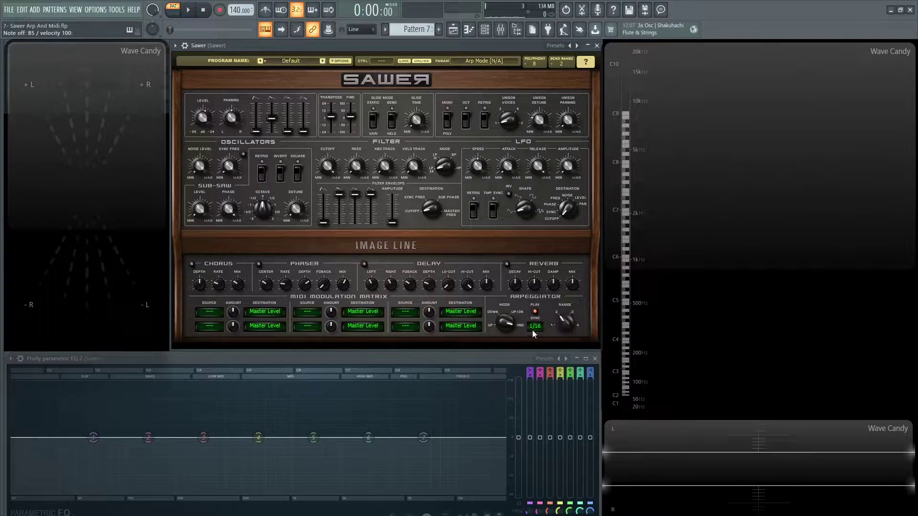
click(532, 328)
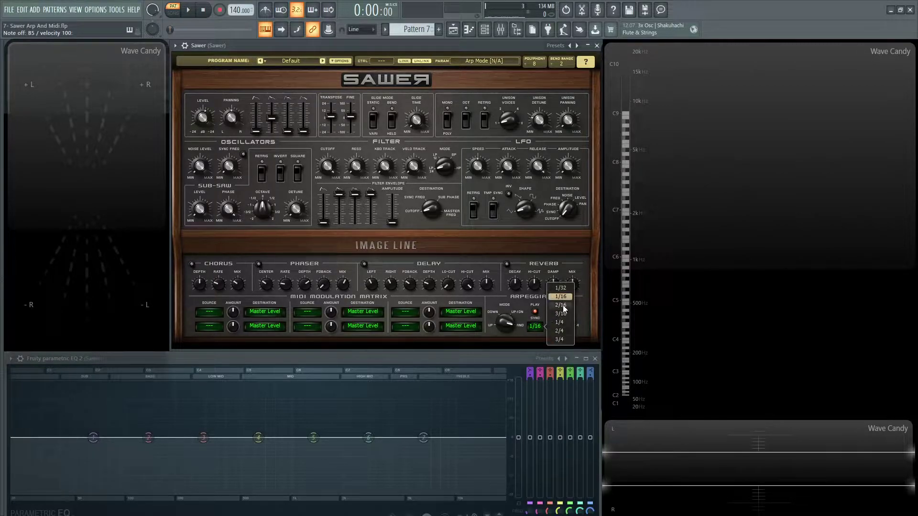
click(562, 289)
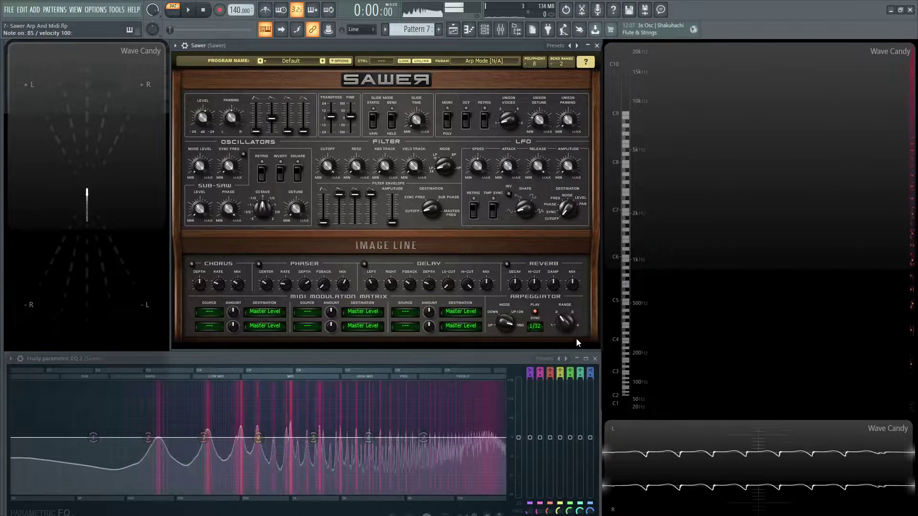
click(536, 327)
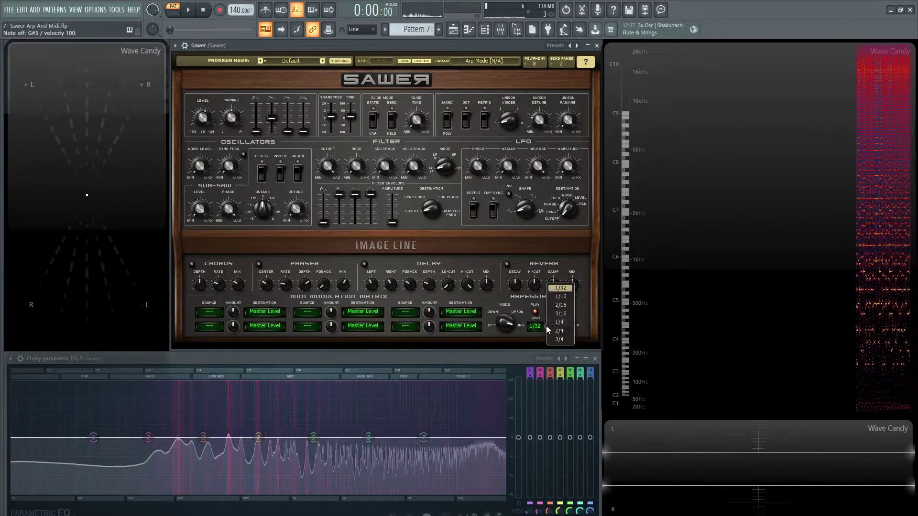
click(557, 334)
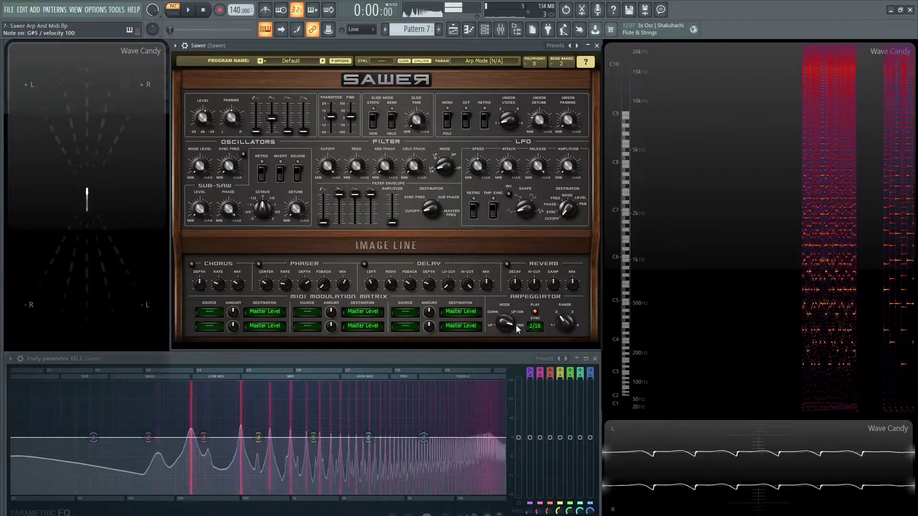
Set arpeggiator Mode to Down, try 1/4 sync, then return sync to 1/16.
drag(507, 322, 507, 318)
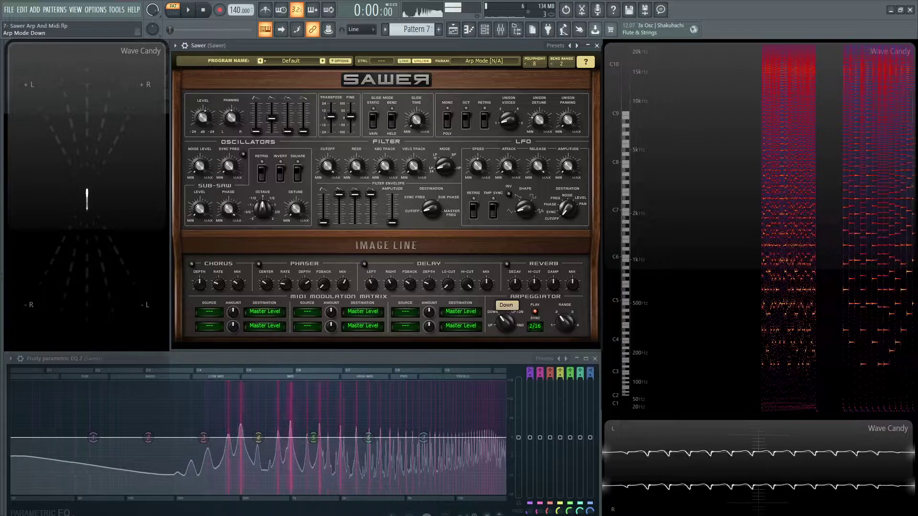
click(534, 325)
click(561, 322)
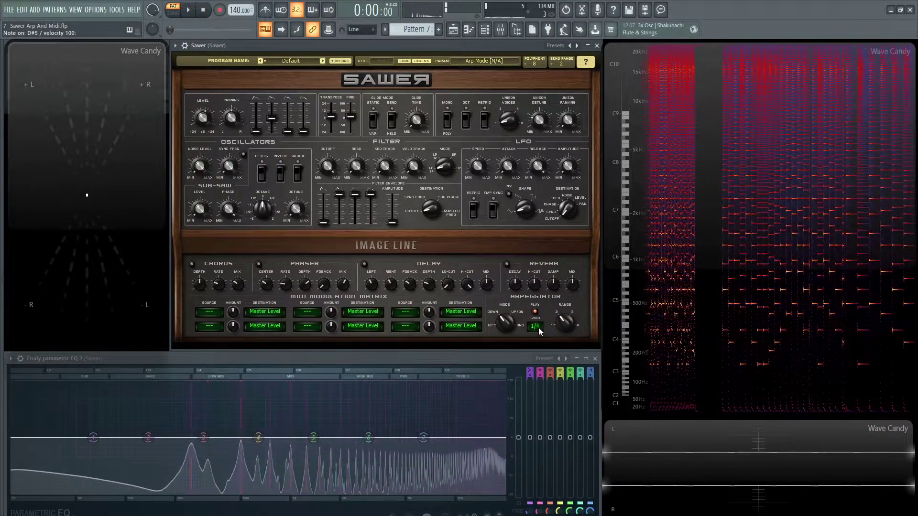
click(538, 327)
click(568, 302)
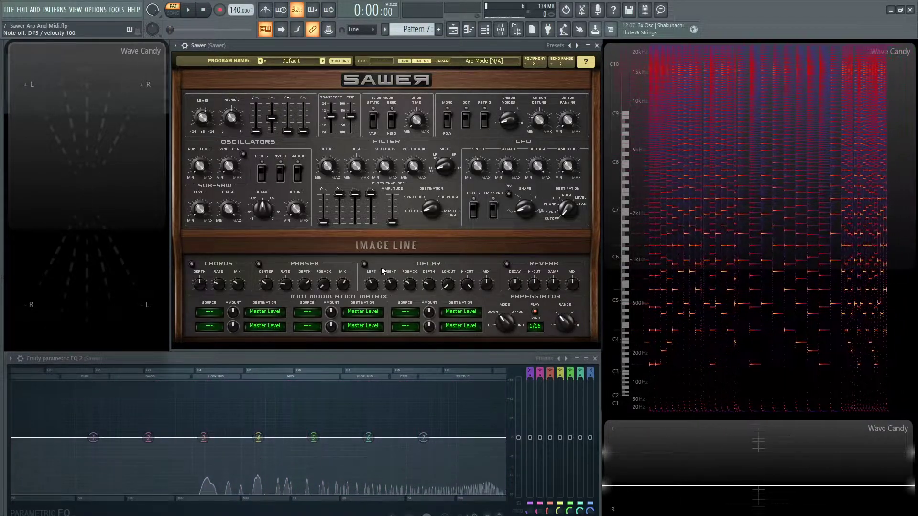
Enable the Delay, Reverb and Phaser effects and raise phaser feedback to 35 %.
click(365, 264)
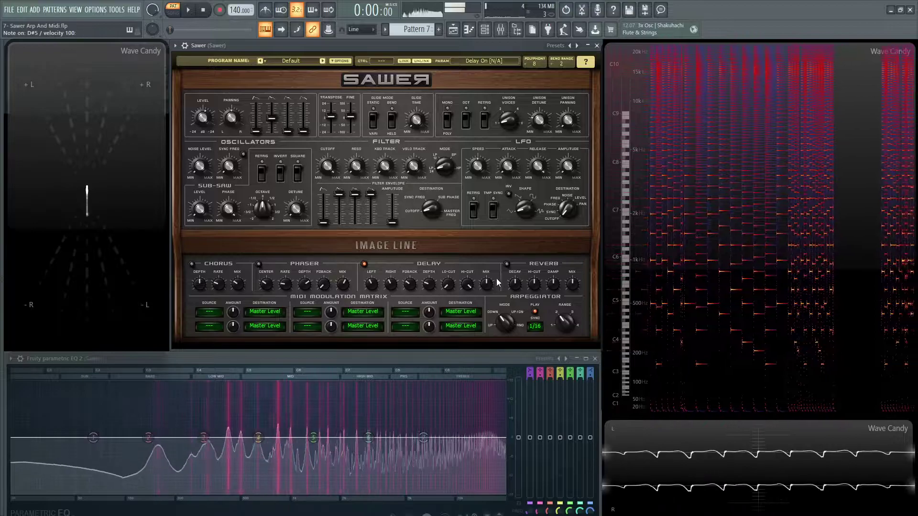
click(507, 265)
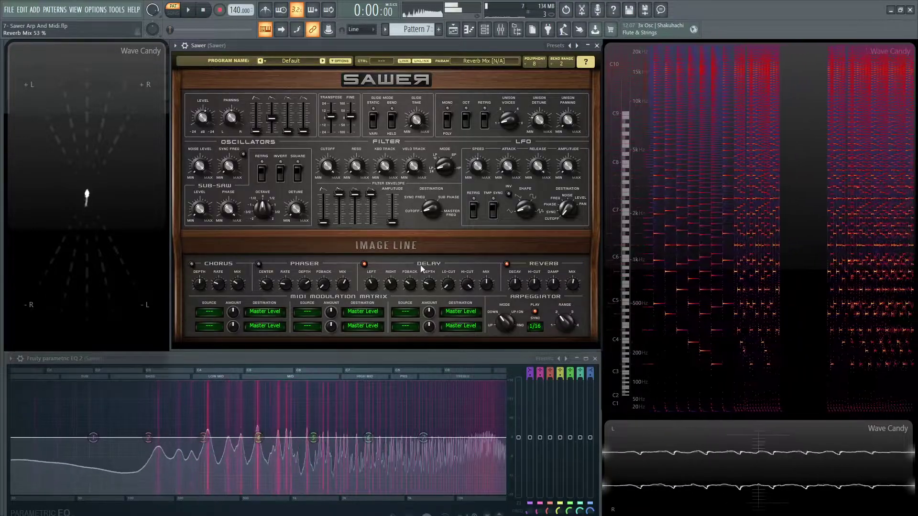
click(259, 265)
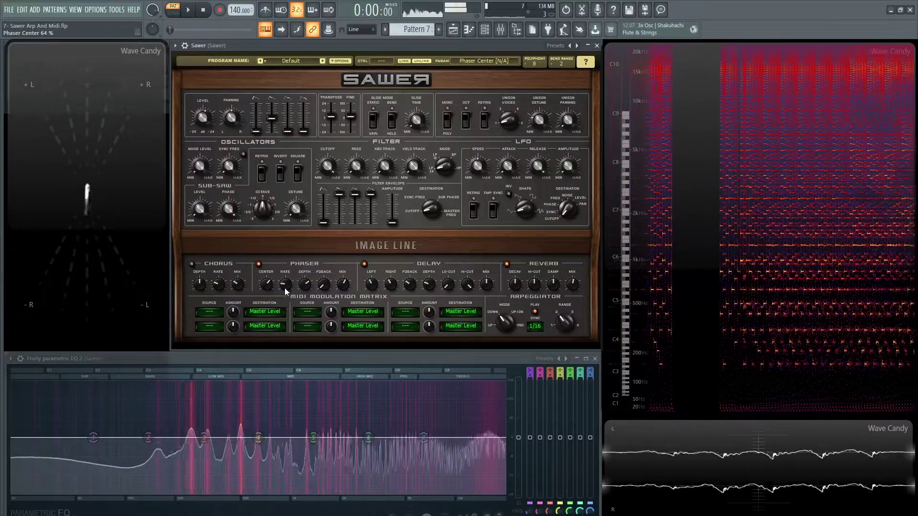
drag(324, 284, 324, 289)
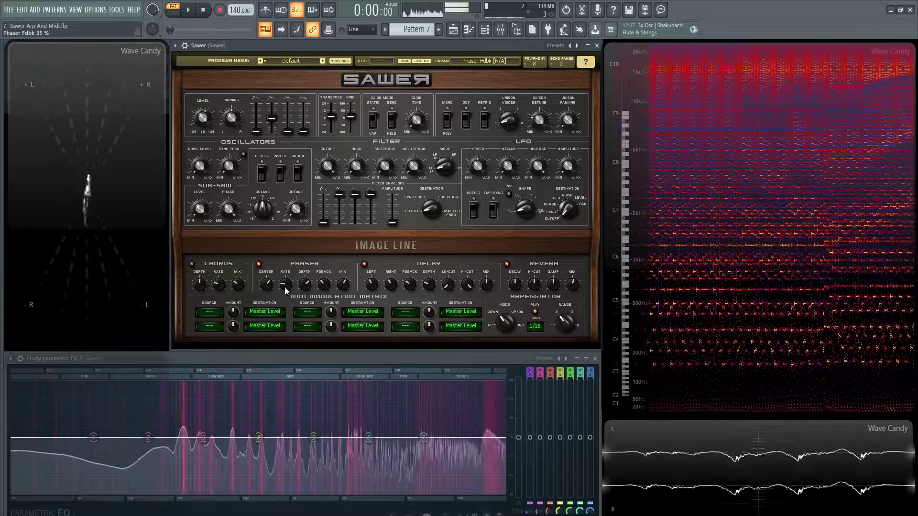
Nudge the filter cutoff and check the LFO amount value.
click(327, 166)
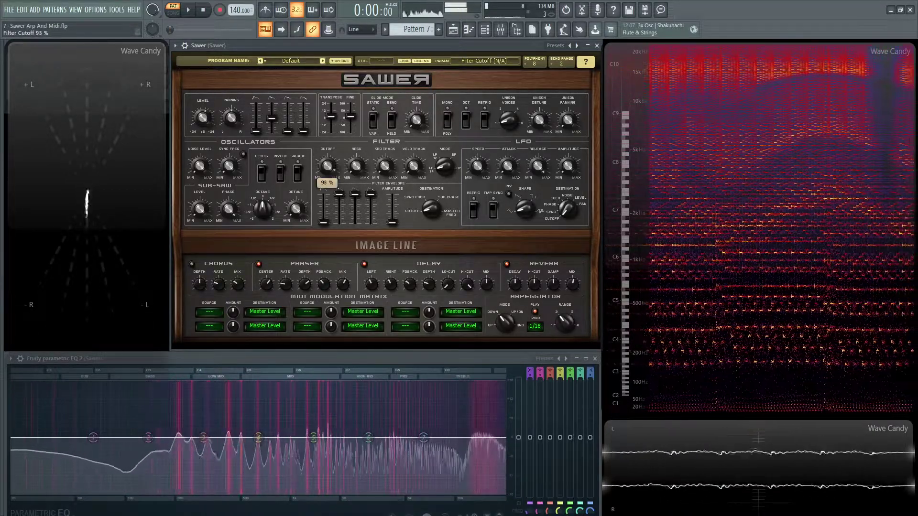
drag(328, 166, 328, 166)
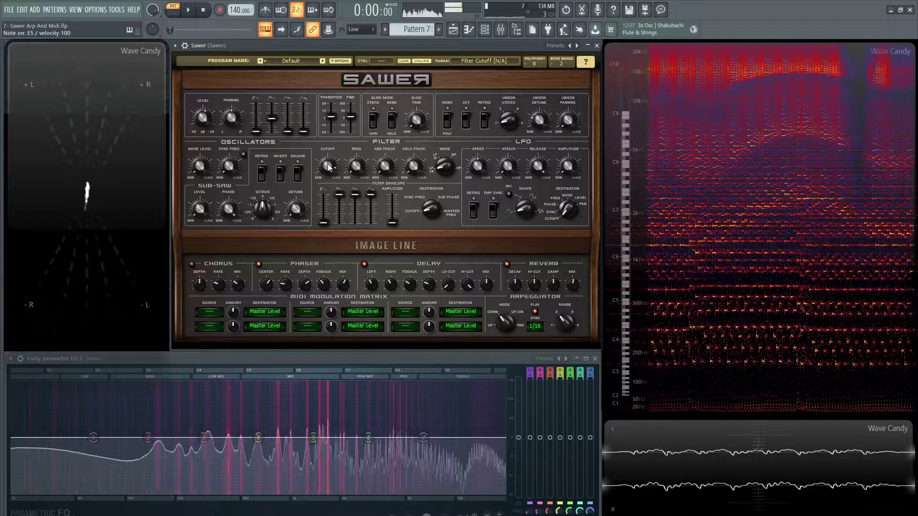
click(569, 213)
click(575, 163)
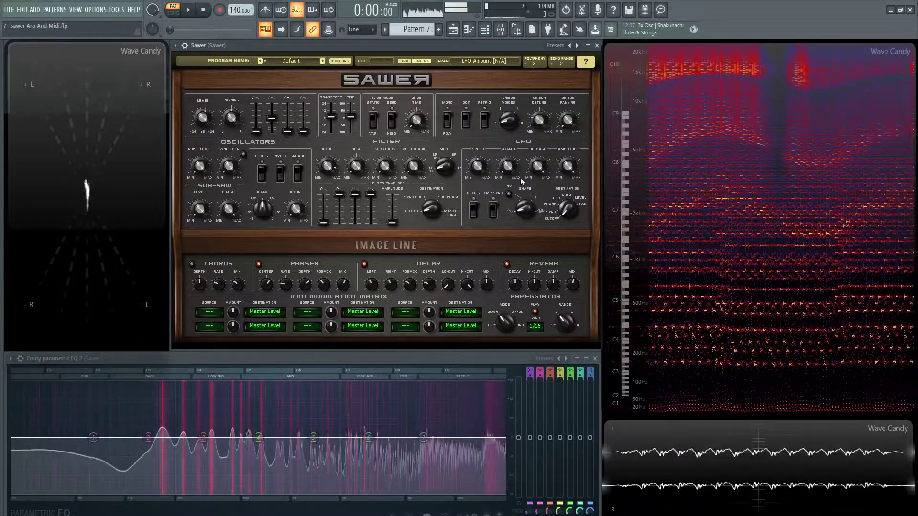
Tempo-sync the LFO at 2/16 beats and lower the filter cutoff to 78 %.
click(478, 168)
drag(478, 168, 486, 229)
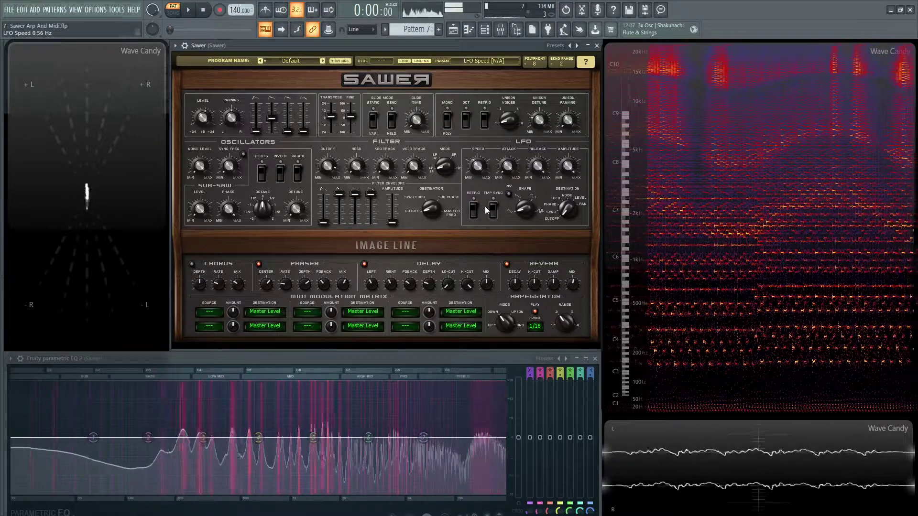
click(493, 210)
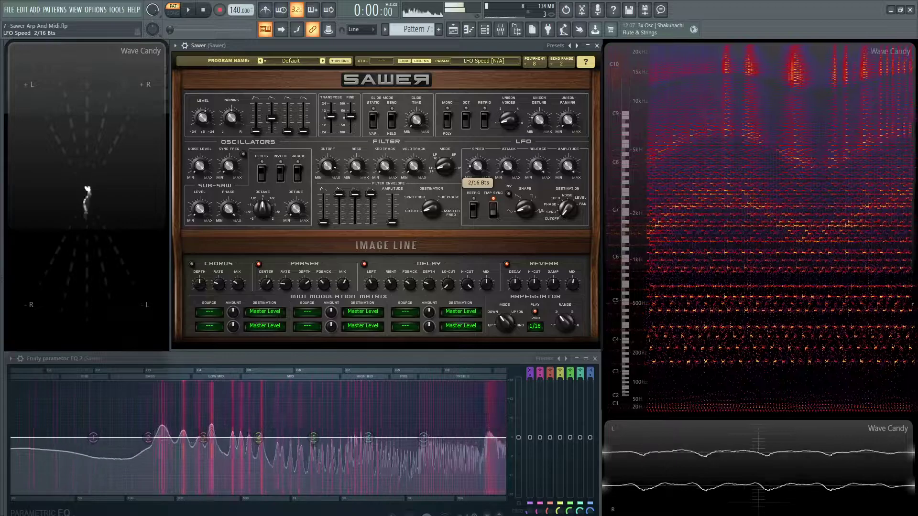
drag(478, 166, 470, 175)
drag(324, 174, 324, 181)
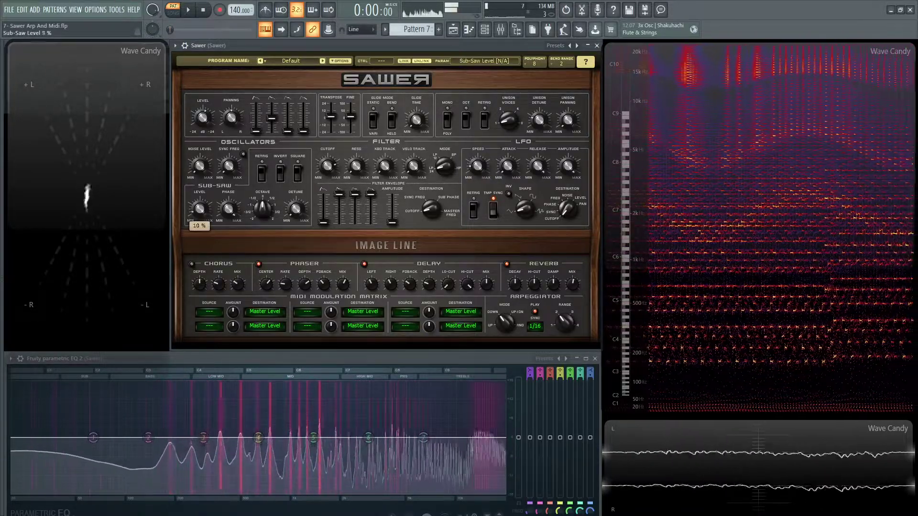
Set sub-saw to -0.5 octave with square shape and 2 unison voices; lengthen decay and release.
drag(262, 209, 262, 215)
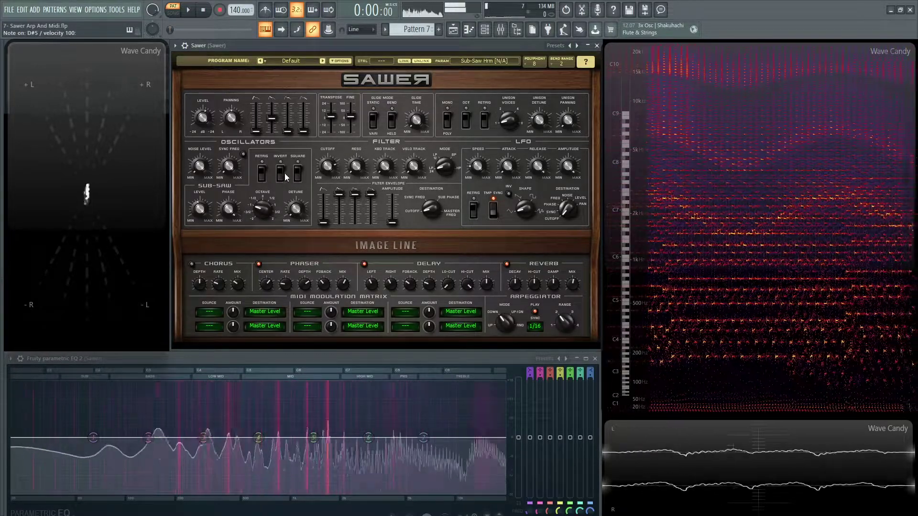
click(297, 174)
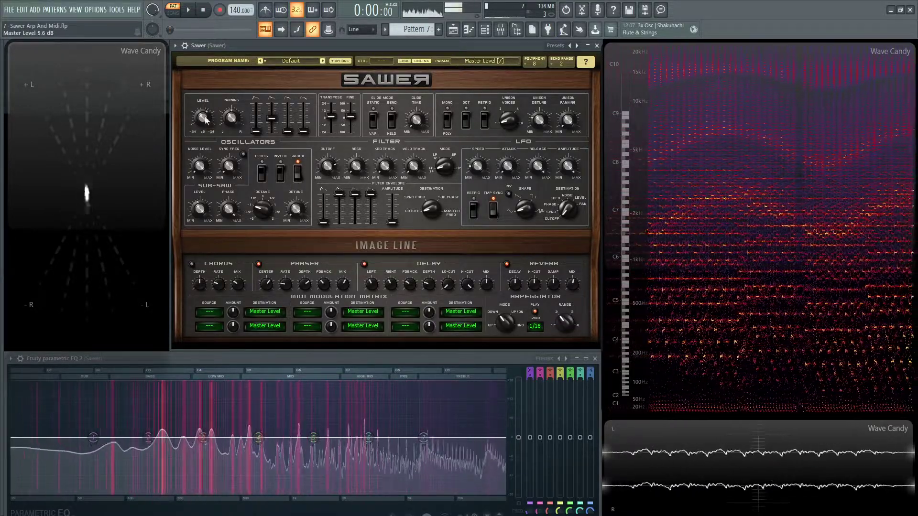
click(540, 123)
drag(510, 122, 510, 112)
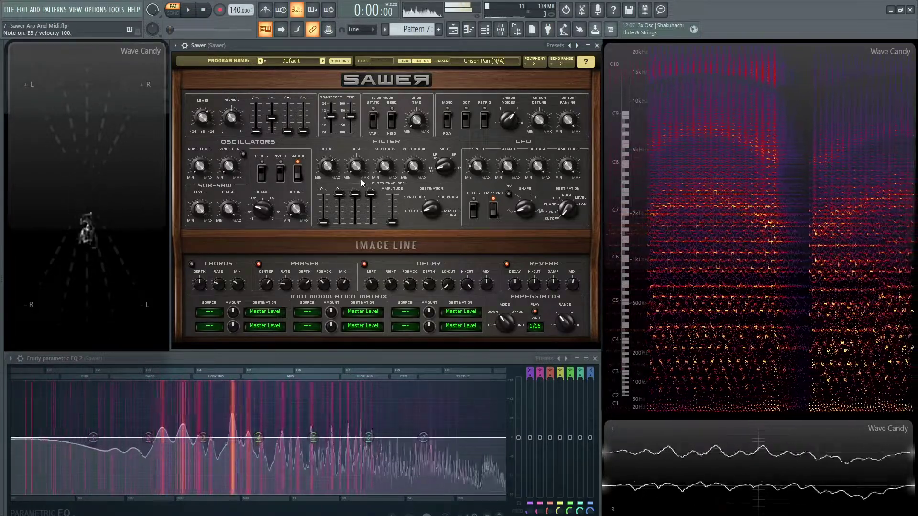
mouse_move(262, 209)
mouse_down()
mouse_move(262, 194)
mouse_move(269, 215)
mouse_up()
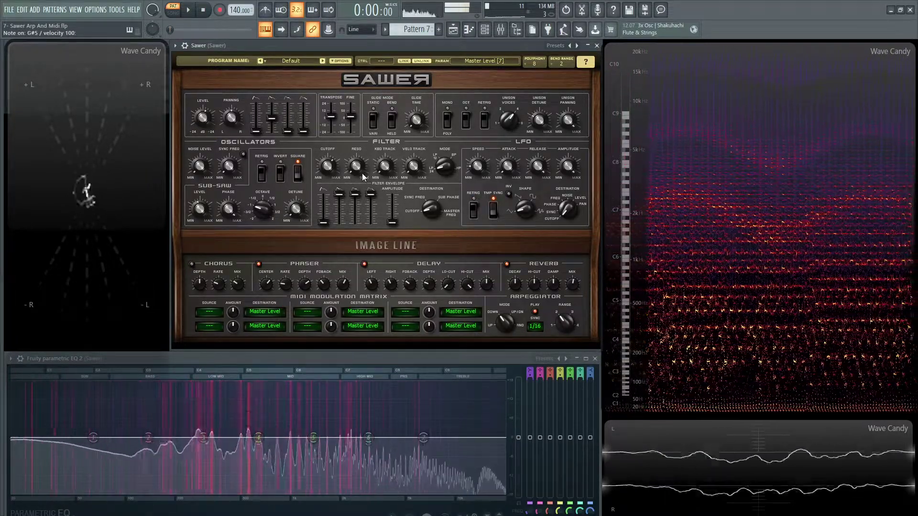
drag(274, 119, 274, 115)
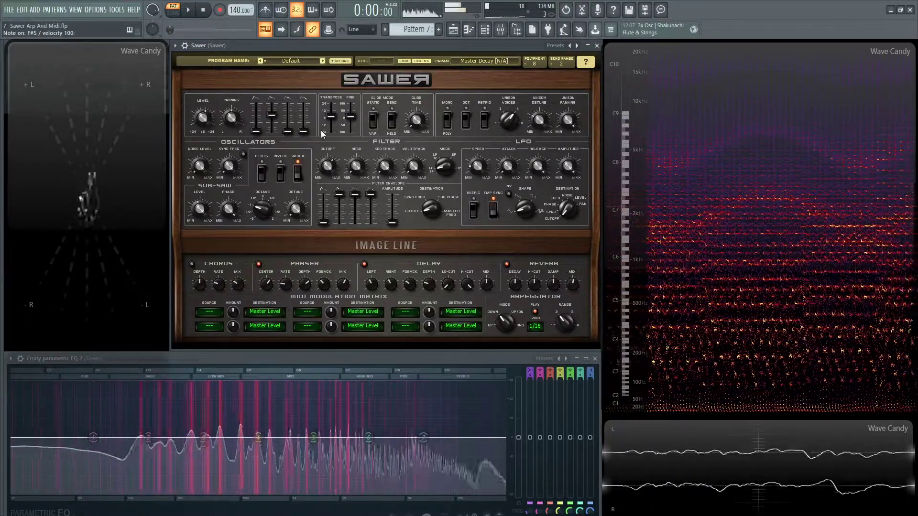
drag(302, 131, 303, 119)
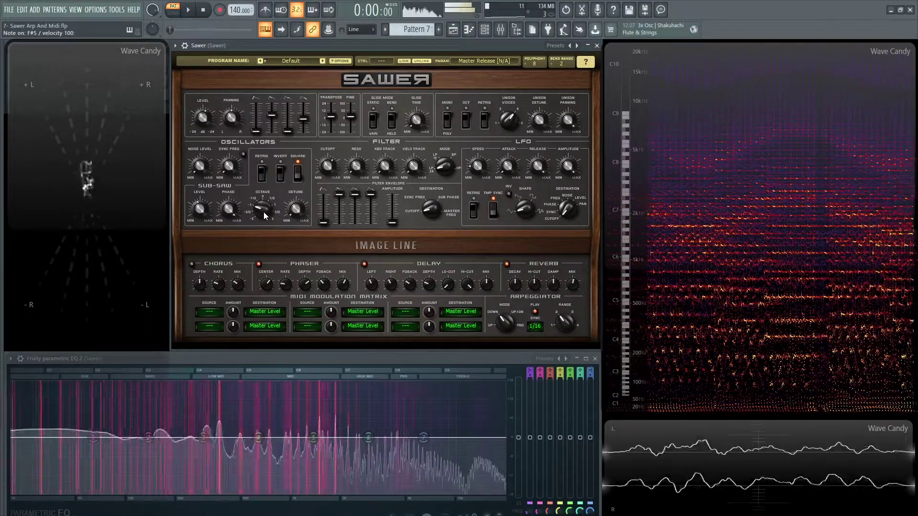
Toggle the chorus on and back off, hold notes, and set arpeggiator Mode to Down.
click(191, 264)
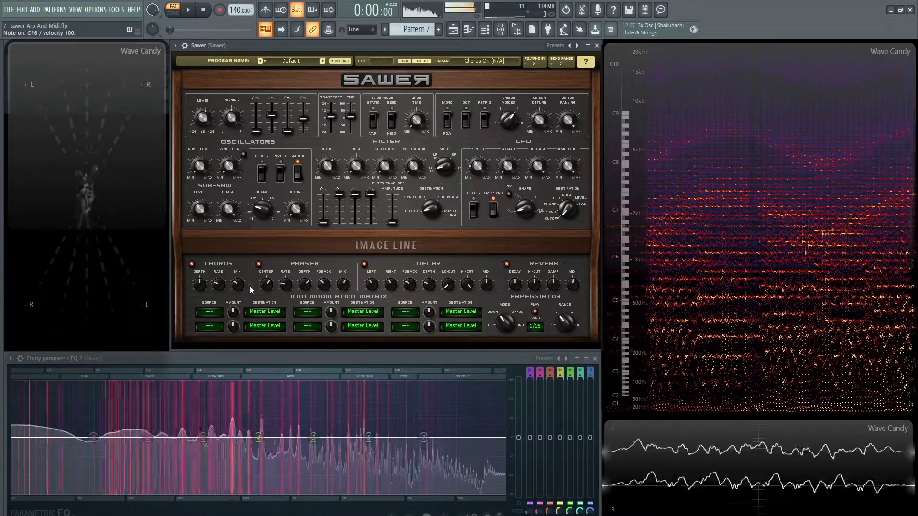
click(192, 264)
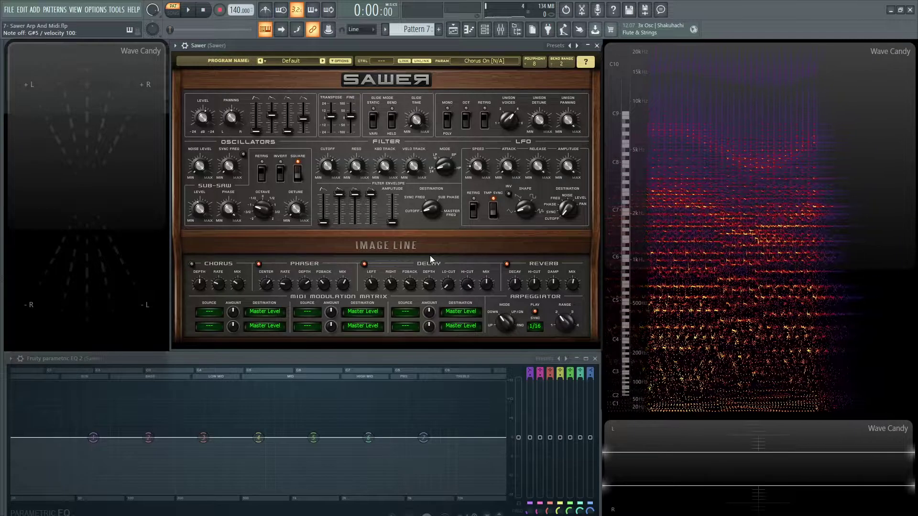
key(m)
key(5)
key(3)
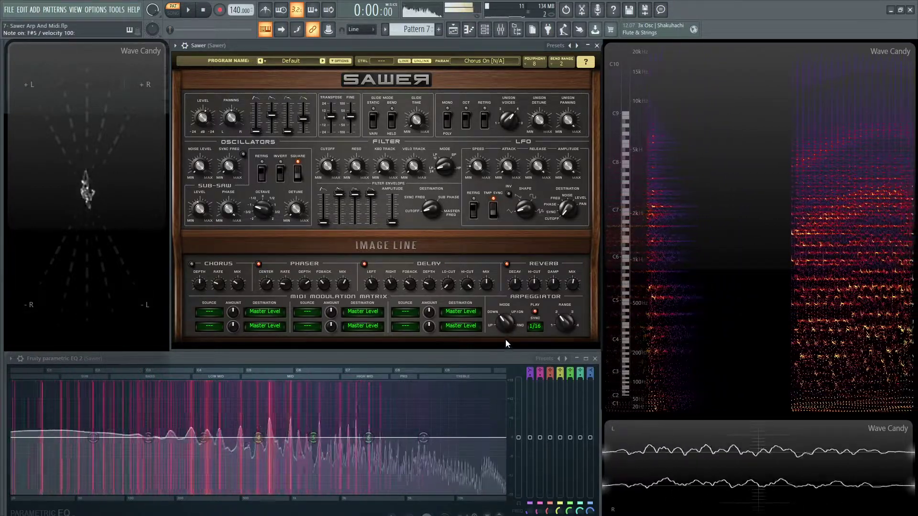
drag(503, 325, 503, 323)
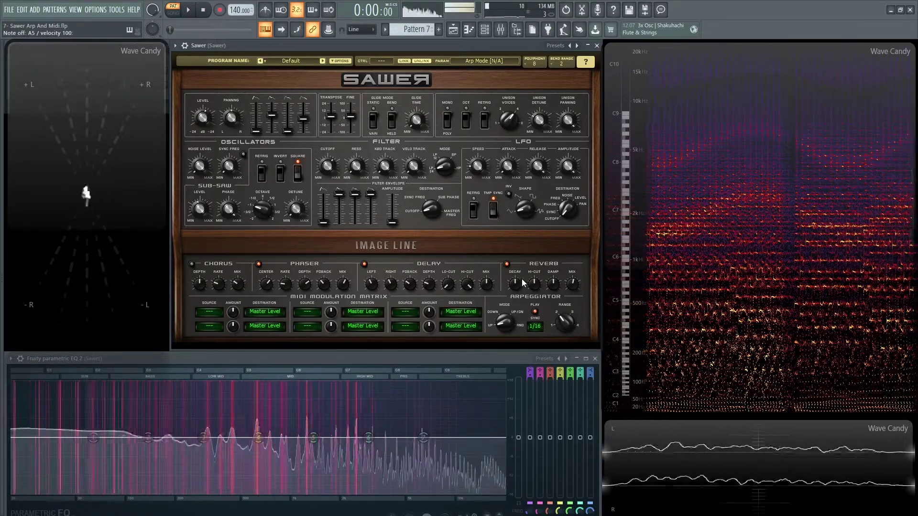
Turn off the arpeggiator and inspect the matrix Source and Destination lists without changing them.
click(535, 312)
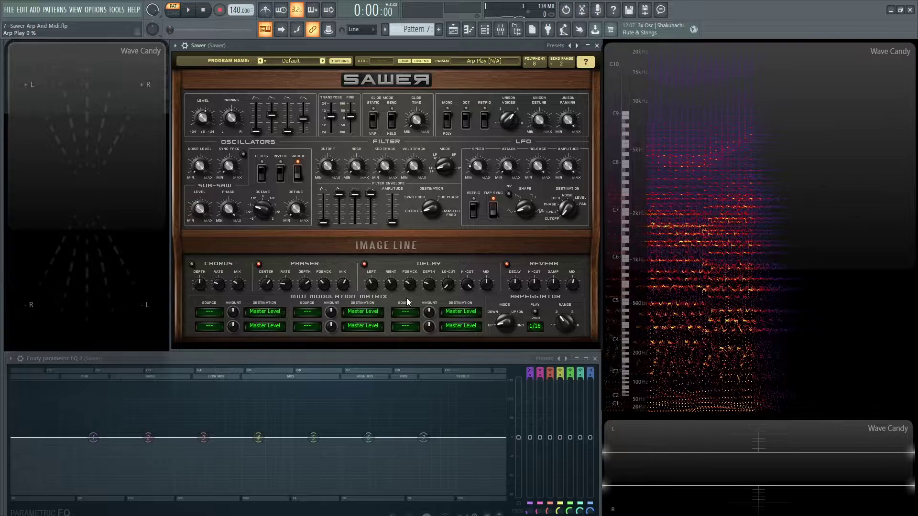
click(209, 312)
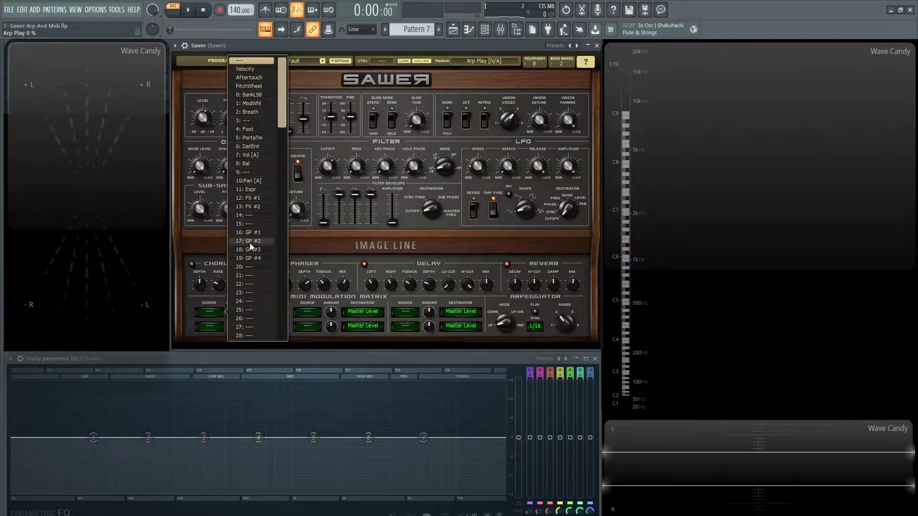
click(216, 249)
click(268, 311)
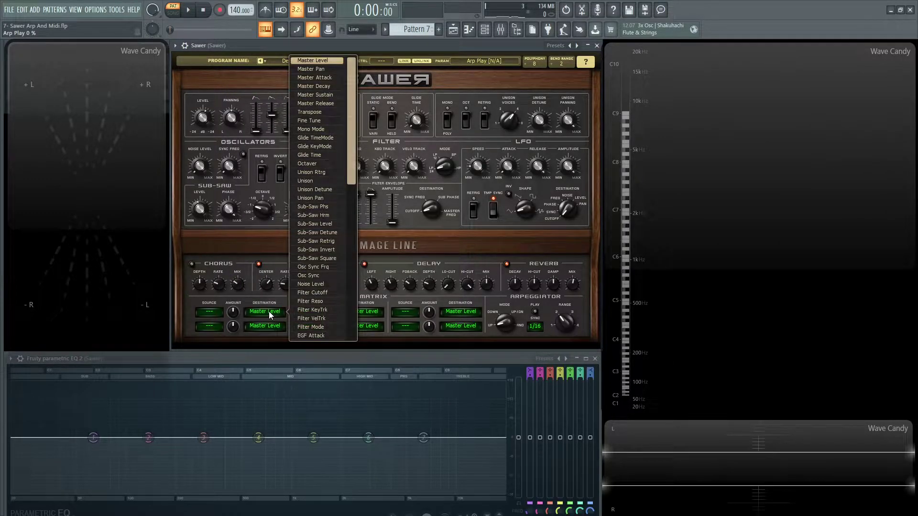
click(218, 309)
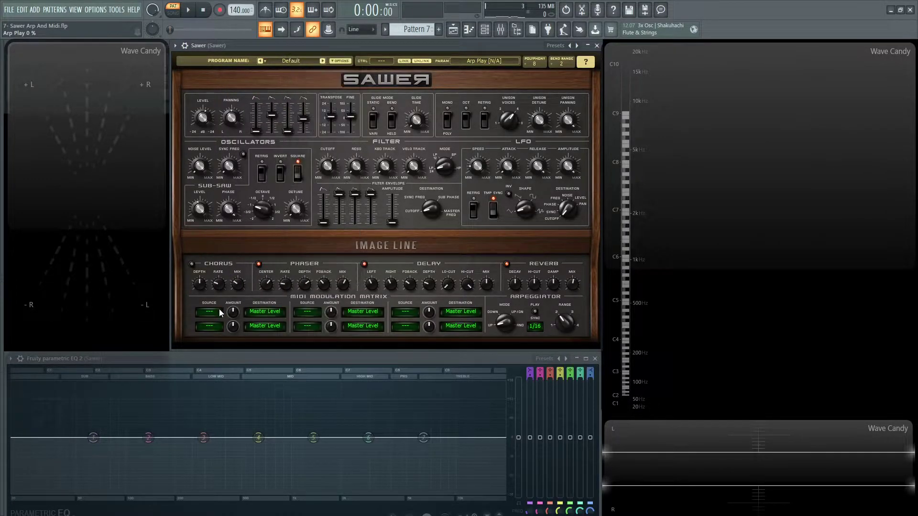
click(267, 314)
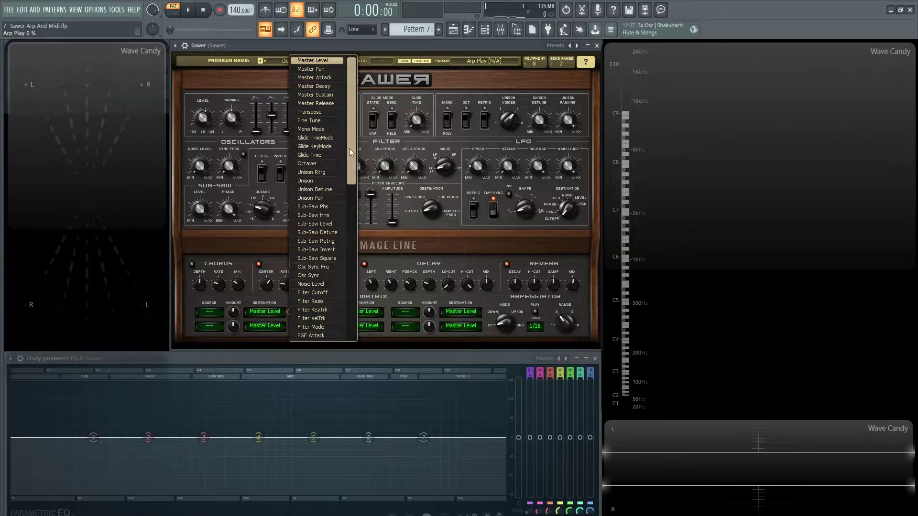
drag(354, 140, 325, 255)
click(239, 307)
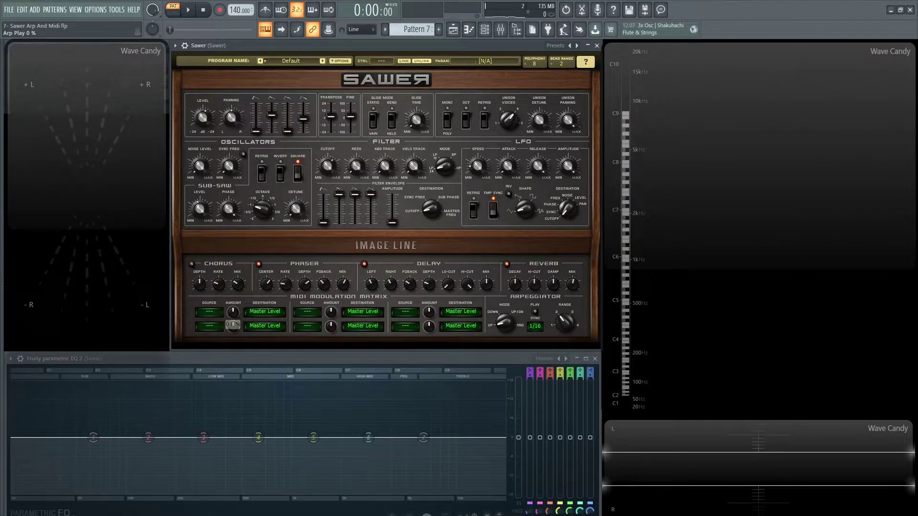
click(232, 326)
Browse each column's matrix Source list, then swap the lower panel to the piano keyboard.
click(215, 325)
click(217, 327)
click(314, 325)
click(405, 322)
click(406, 323)
click(408, 313)
click(393, 245)
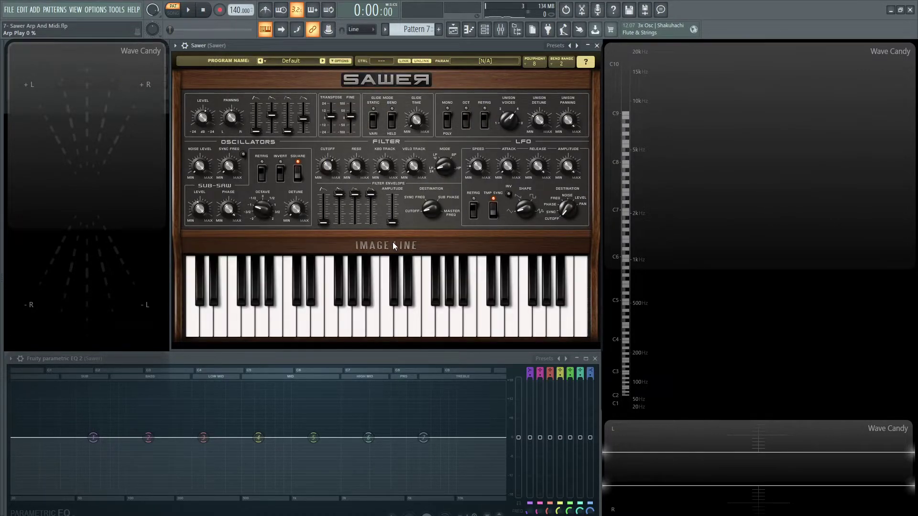